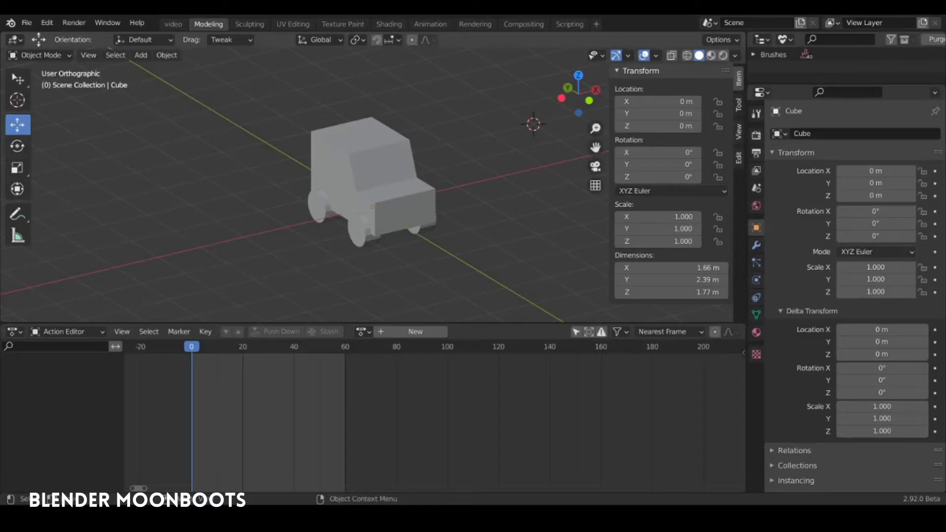
Select the cartoon car object named Cube in the viewport
click(338, 167)
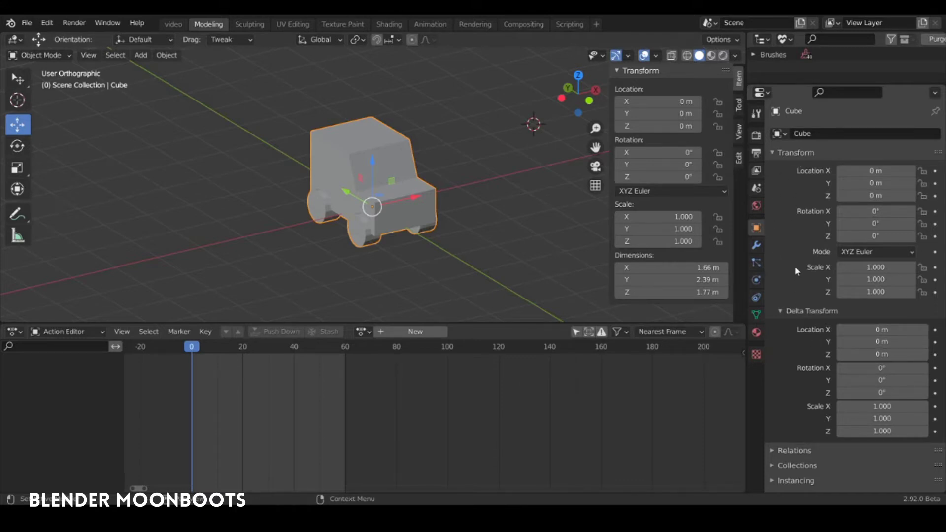
Offset the car with Delta Location X, tilt it with Rotation Y, stretch it with Scale Z
drag(842, 331, 887, 331)
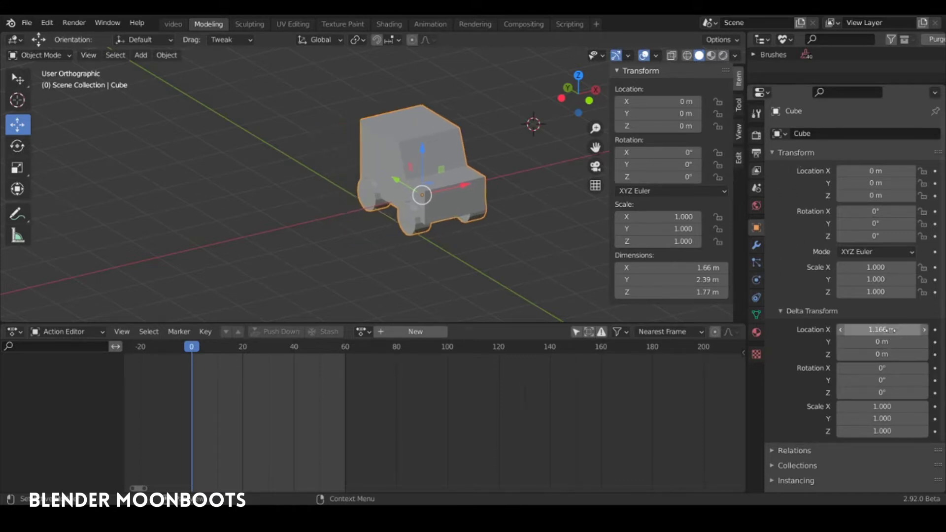
drag(857, 380, 902, 380)
drag(852, 430, 906, 431)
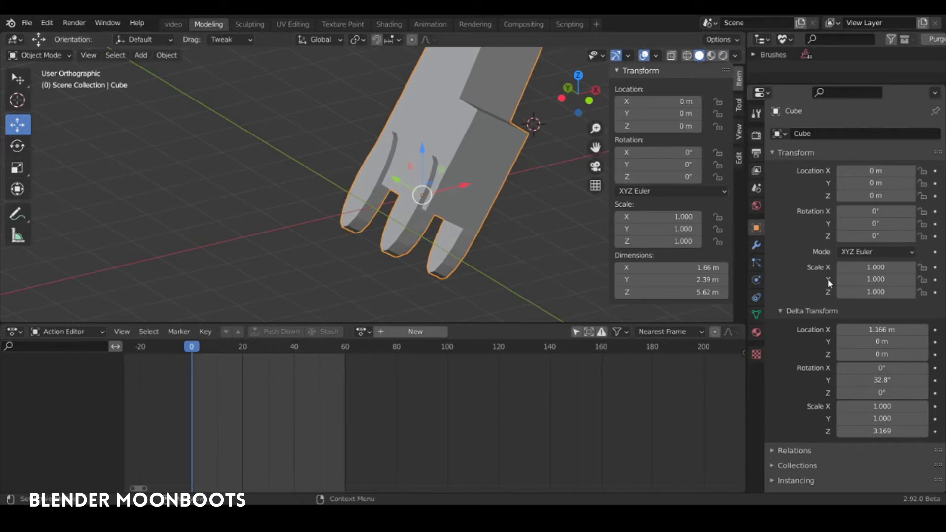
Reset the Delta Location, Rotation and Scale values to their defaults
right_click(868, 329)
click(868, 330)
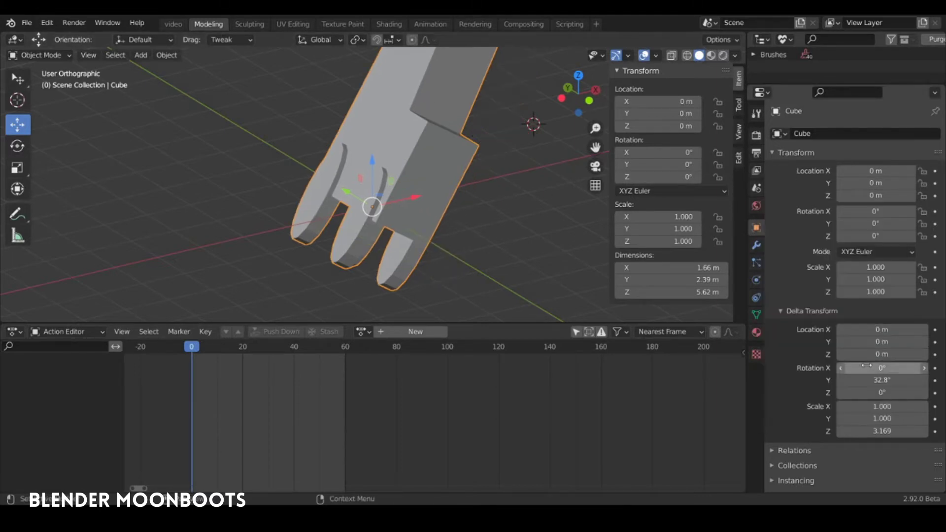
right_click(866, 365)
click(866, 366)
right_click(875, 403)
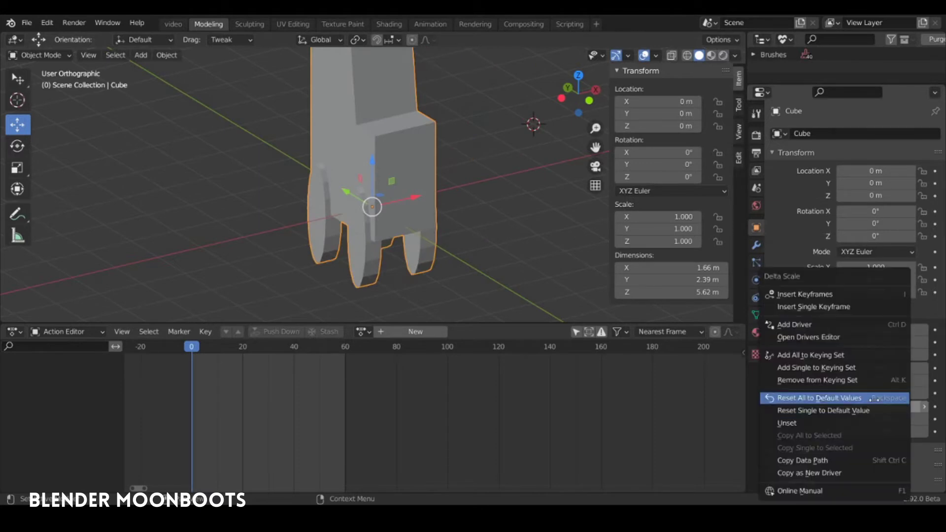
click(875, 398)
Move, rotate and scale the car to 2.279, then apply All Transforms to Deltas
key(g)
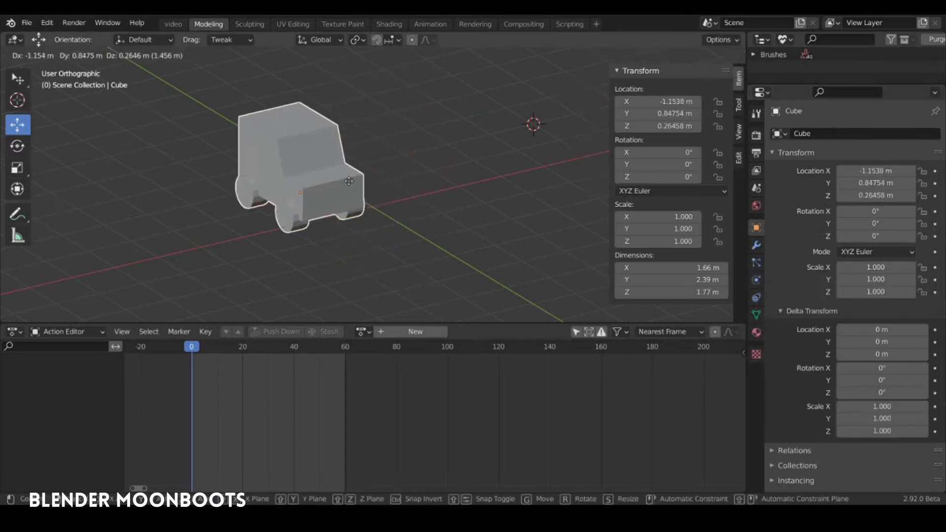
click(320, 149)
key(r)
click(365, 200)
key(s)
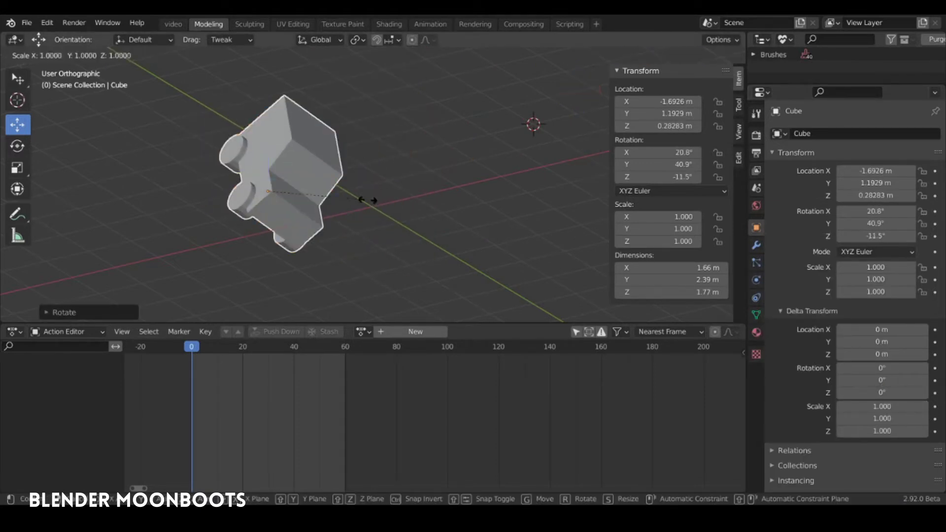
click(495, 209)
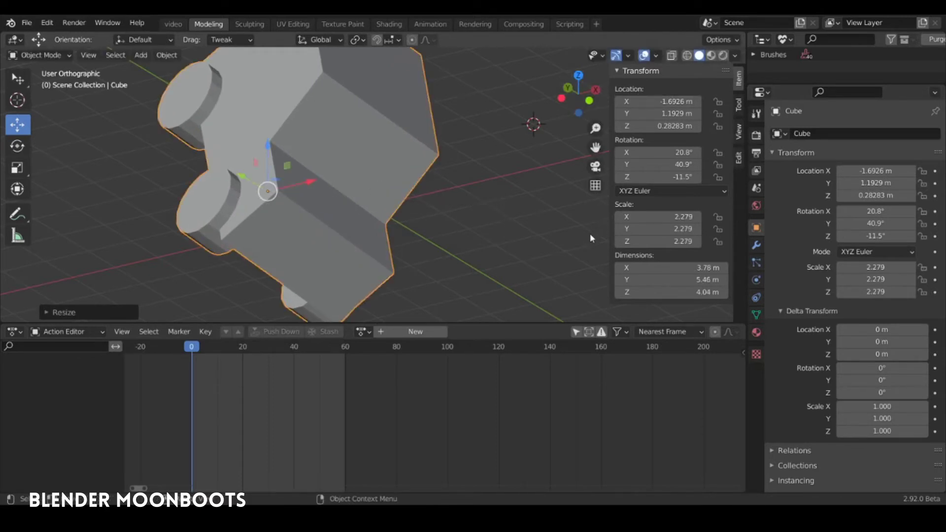
key(ctrl+a)
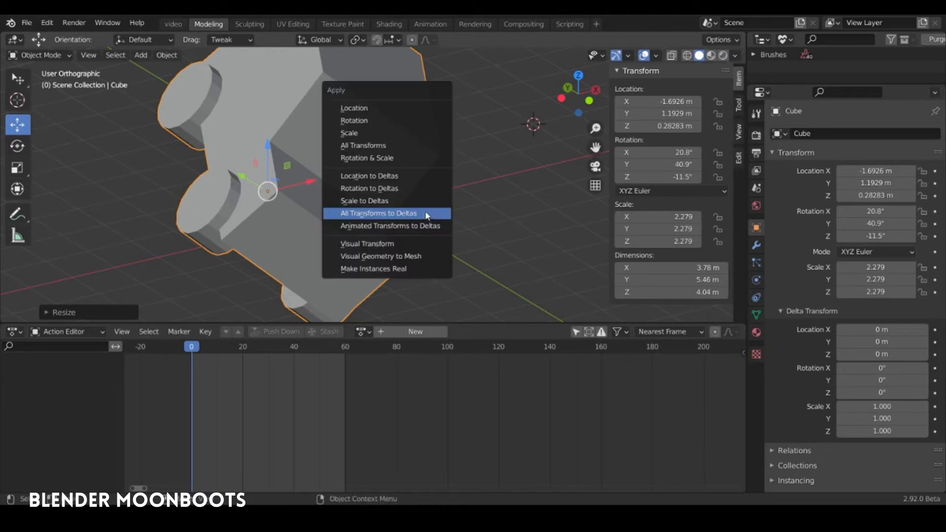
click(420, 216)
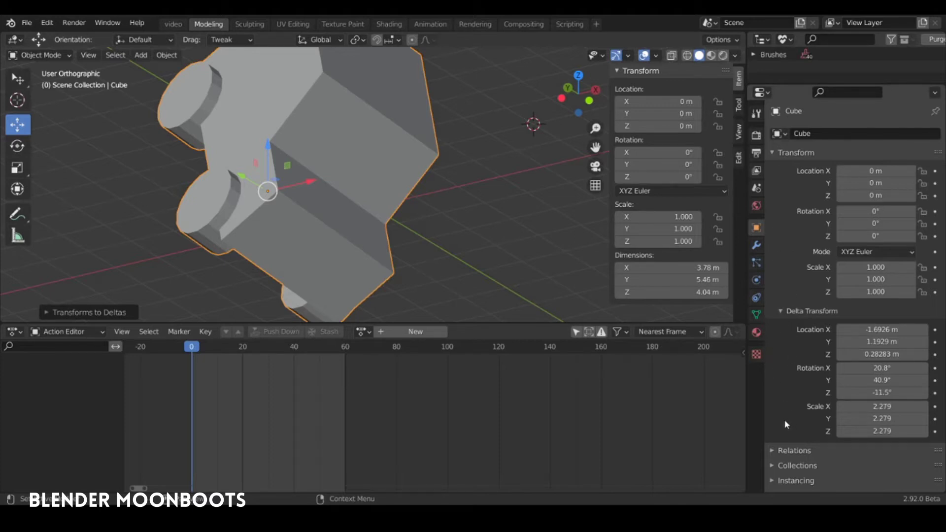
Reset Delta Location, Rotation and Scale so the car returns to its original size at the origin
right_click(877, 326)
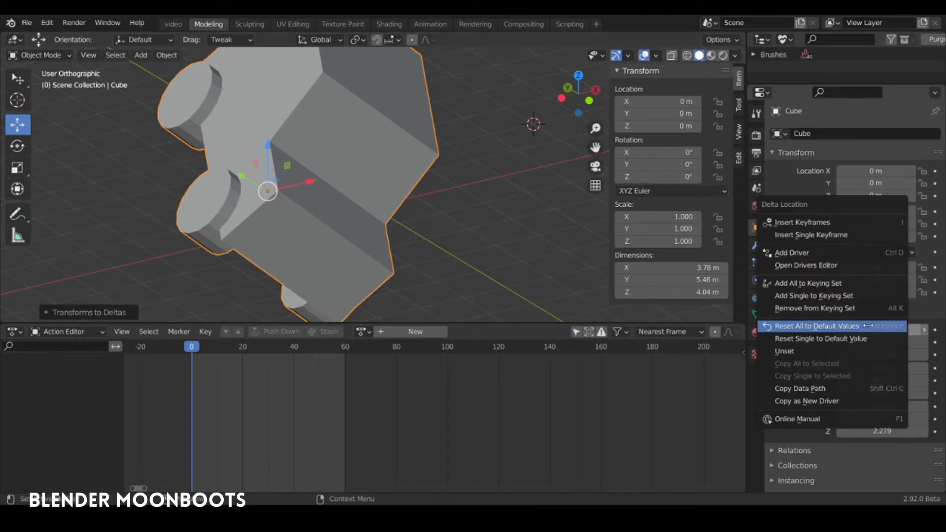
click(868, 326)
right_click(894, 368)
click(895, 367)
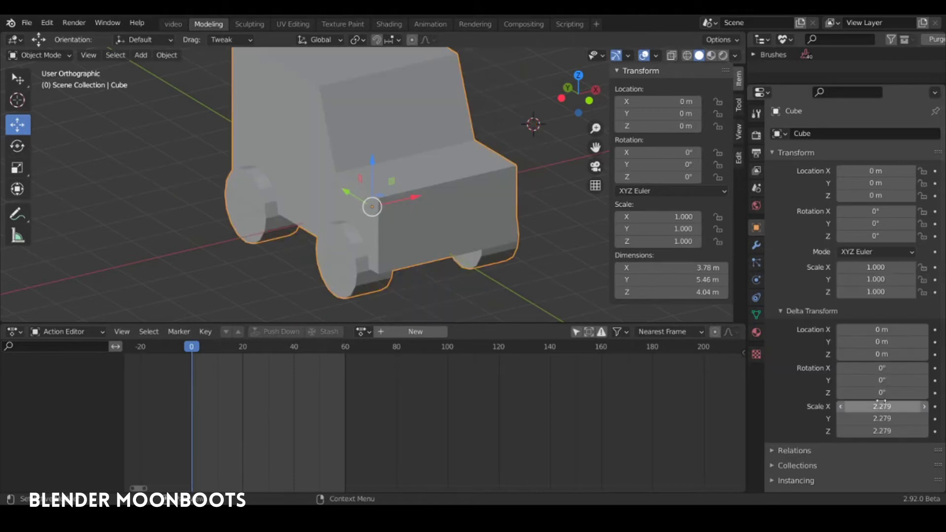
right_click(882, 403)
click(873, 400)
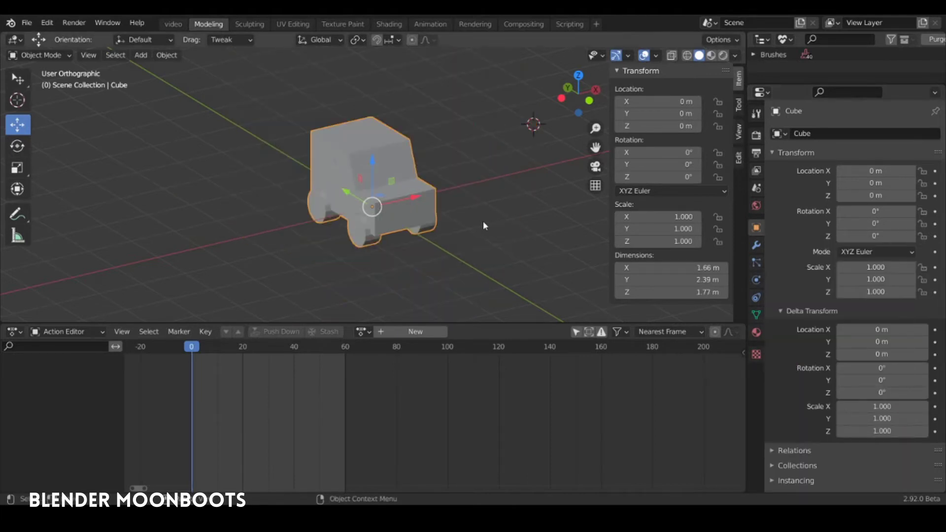
shift+middle_drag(480, 211, 401, 188)
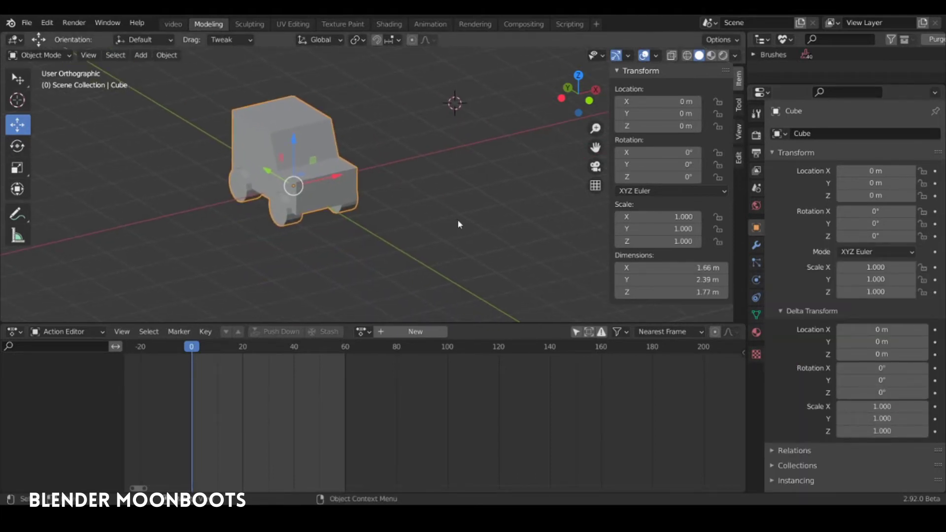
Keyframe the car at frame 0 and at frame 20 after a Y move, then return to frame 0
key(i)
click(424, 181)
drag(200, 353, 242, 380)
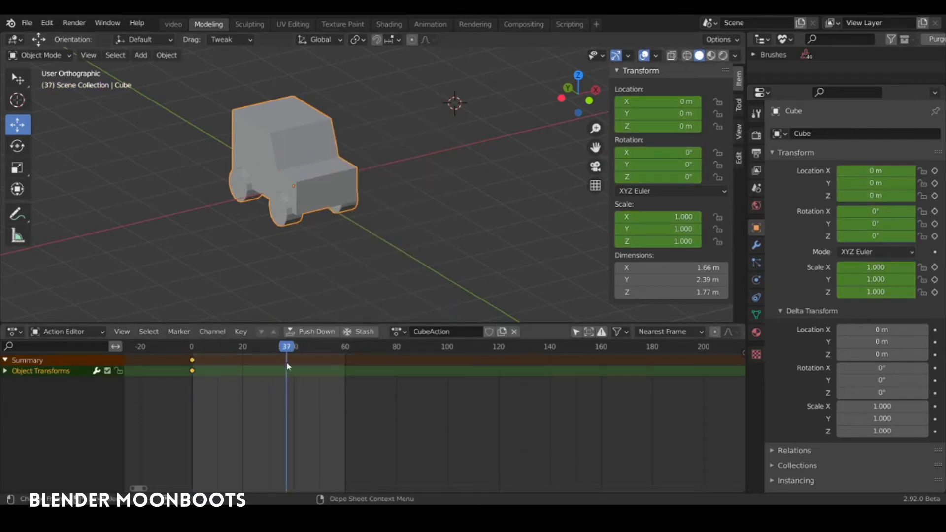
key(g)
key(y)
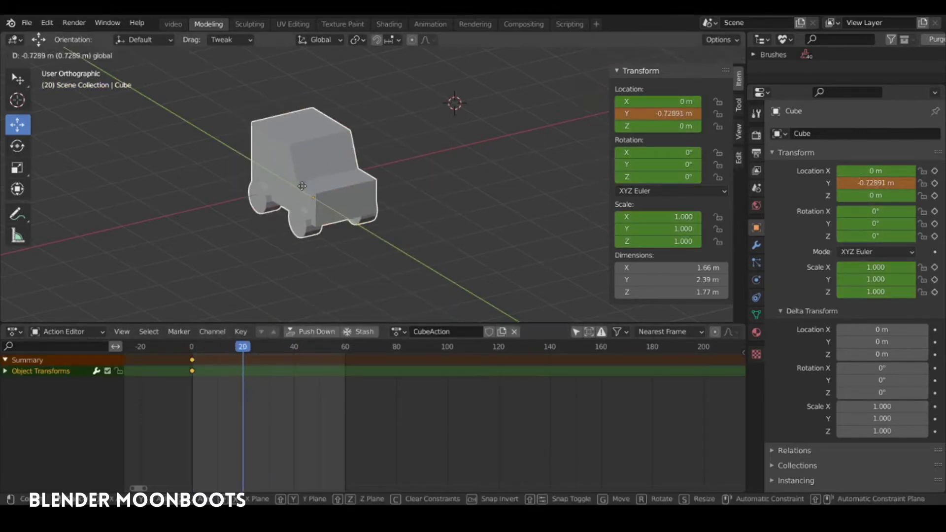
click(397, 235)
key(i)
click(396, 235)
click(135, 350)
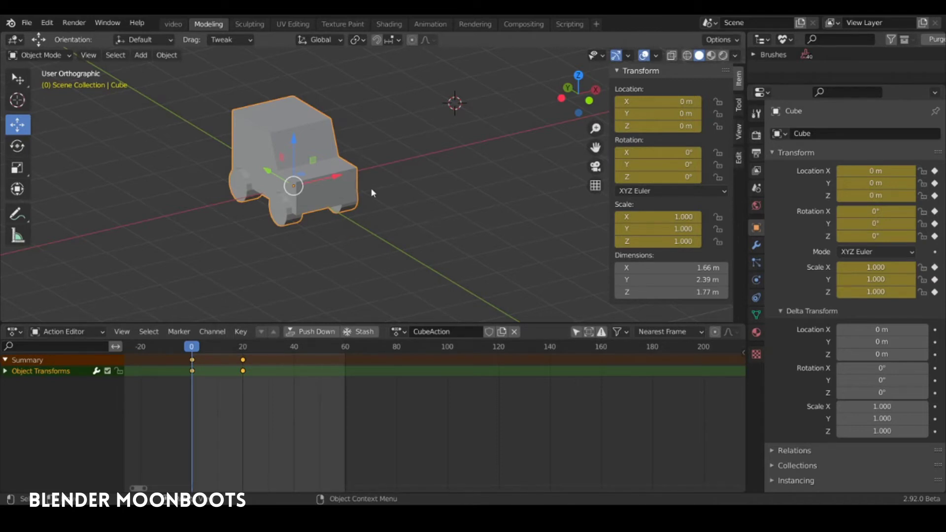
Duplicate the car as Cube.001, move it along X, and test playback
key(shift+d)
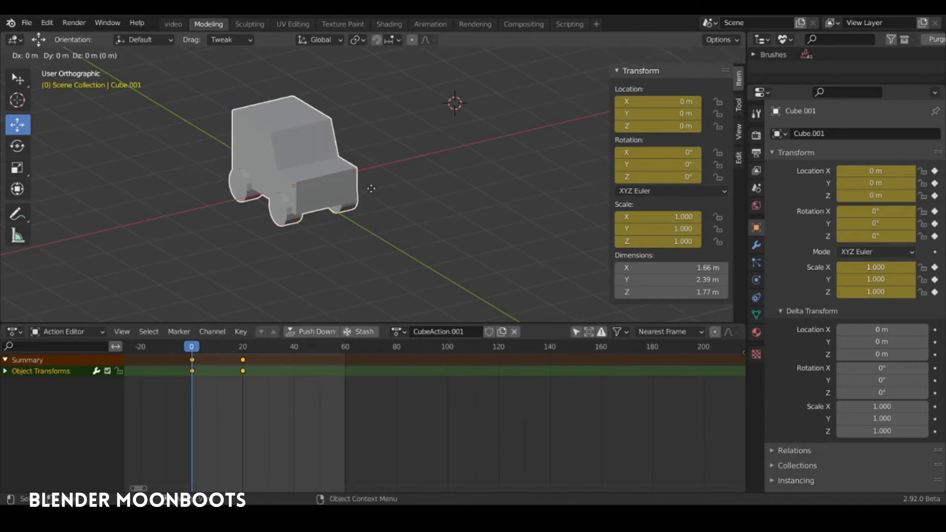
right_click(371, 188)
drag(332, 175, 431, 152)
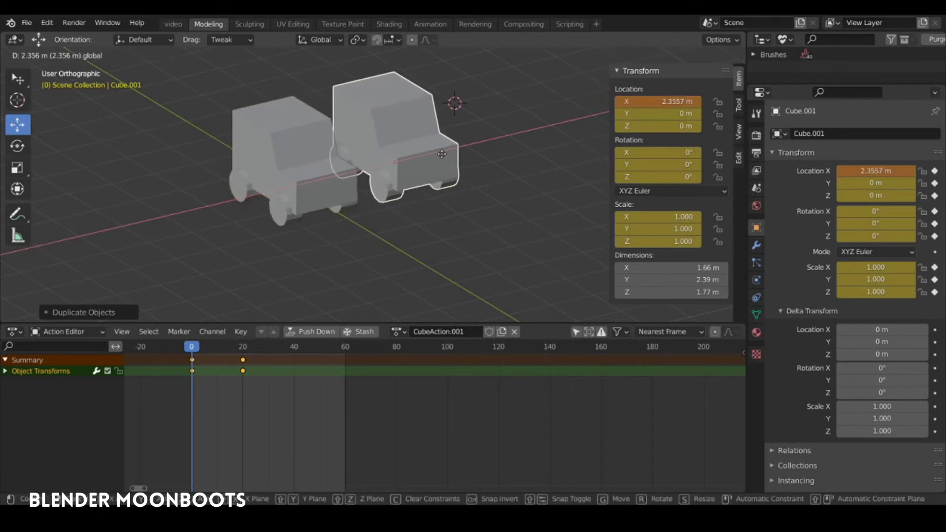
key(space)
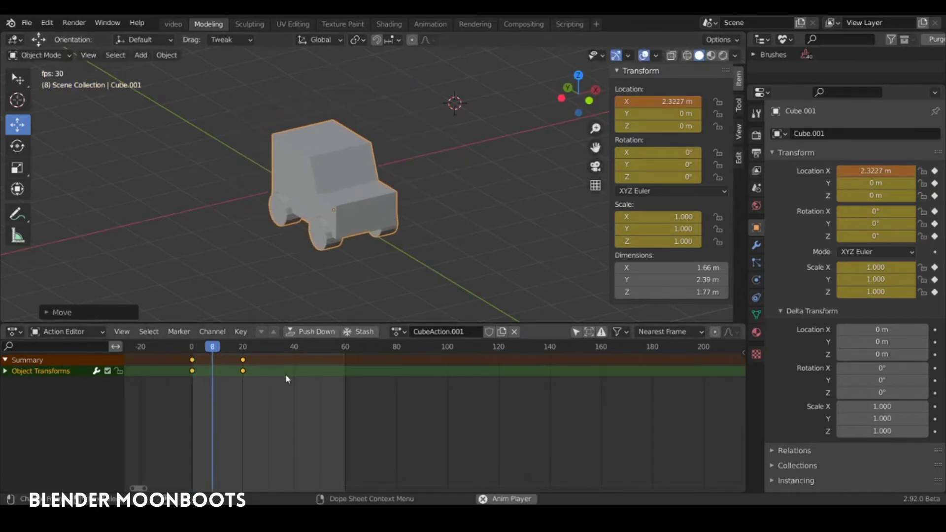
key(Escape)
Move the duplicate along X and Y again, test playback, and scrub back to frame 0
drag(335, 175, 436, 153)
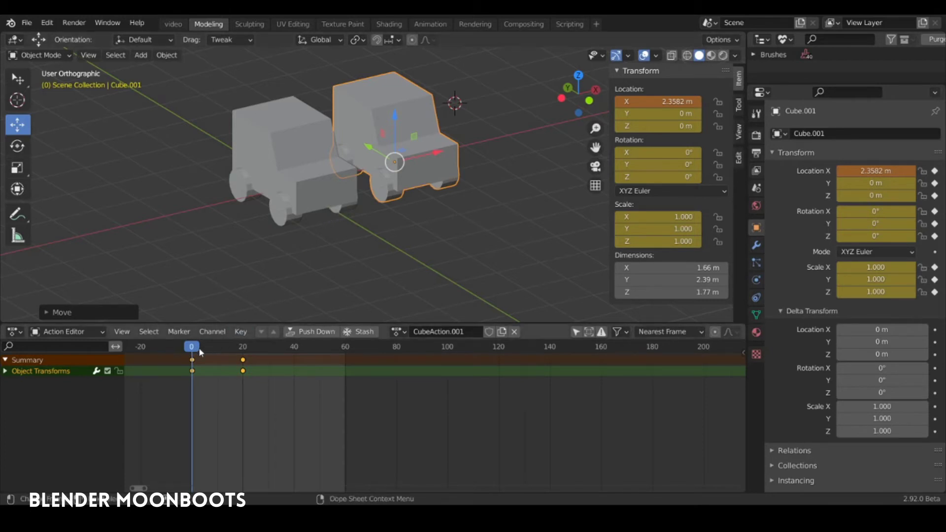
key(Up)
key(Down)
drag(337, 177, 461, 149)
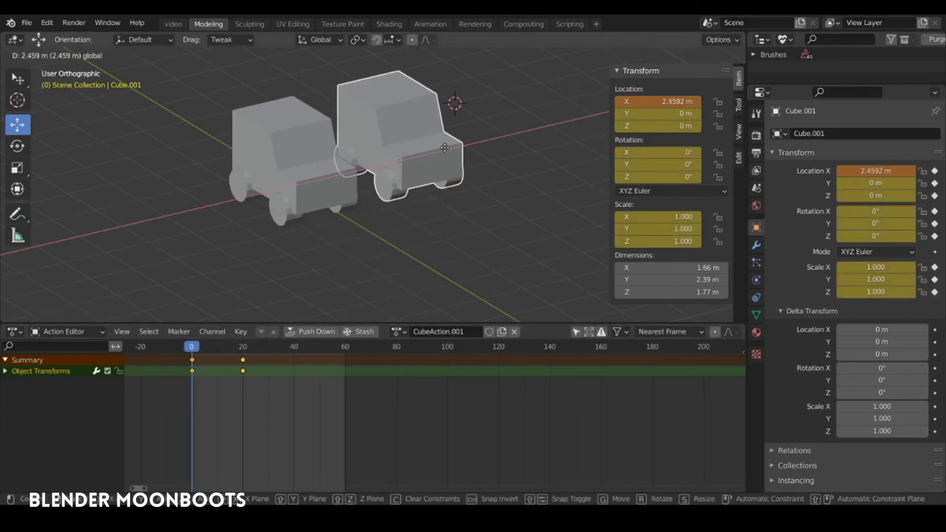
mouse_move(385, 143)
mouse_down()
mouse_move(303, 92)
mouse_move(455, 168)
mouse_up()
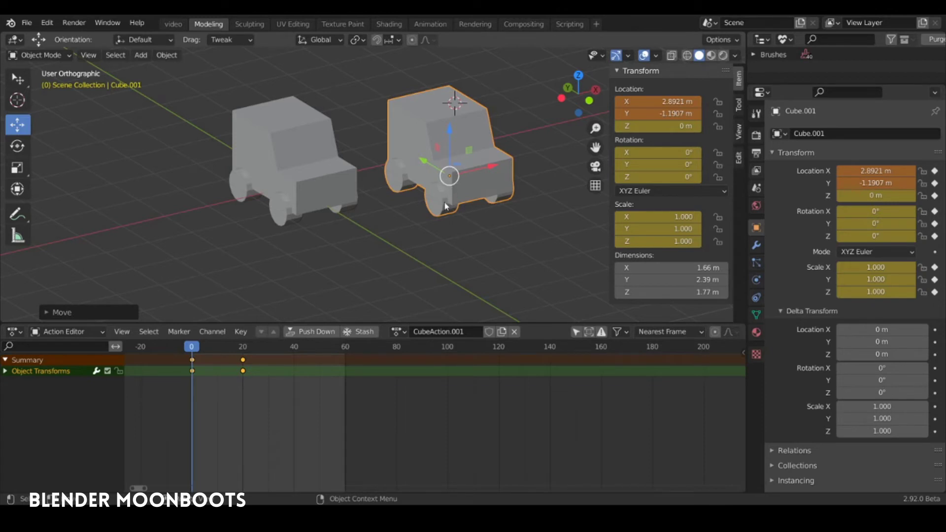
mouse_move(216, 344)
mouse_down()
mouse_move(188, 368)
mouse_move(192, 346)
mouse_up()
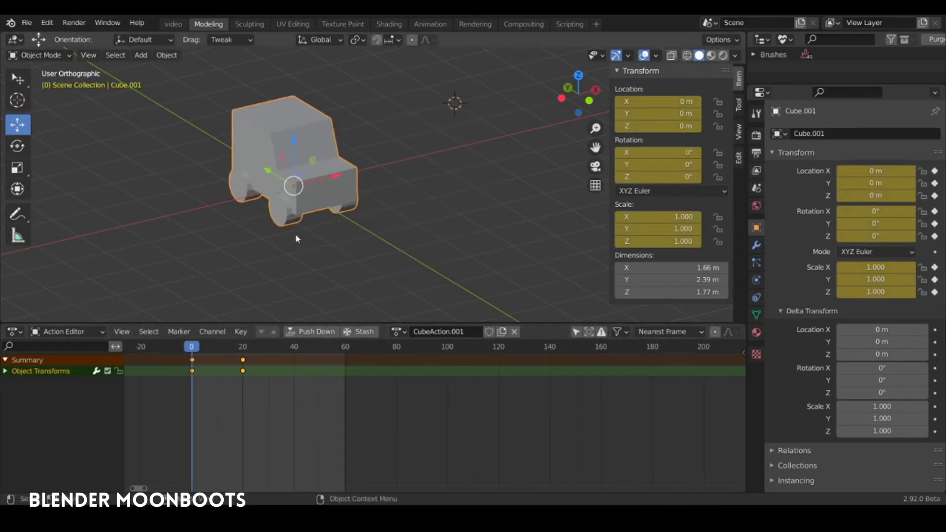
key(shift+a)
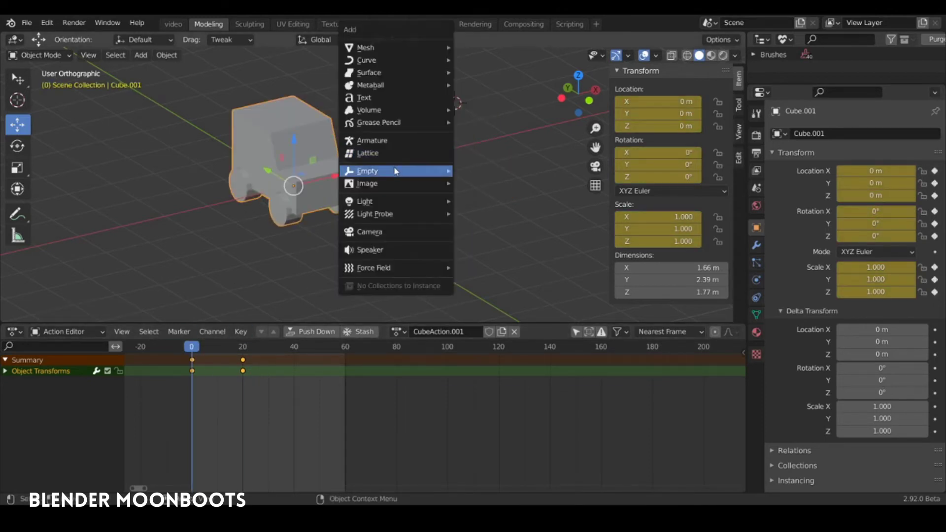
click(486, 170)
click(313, 143)
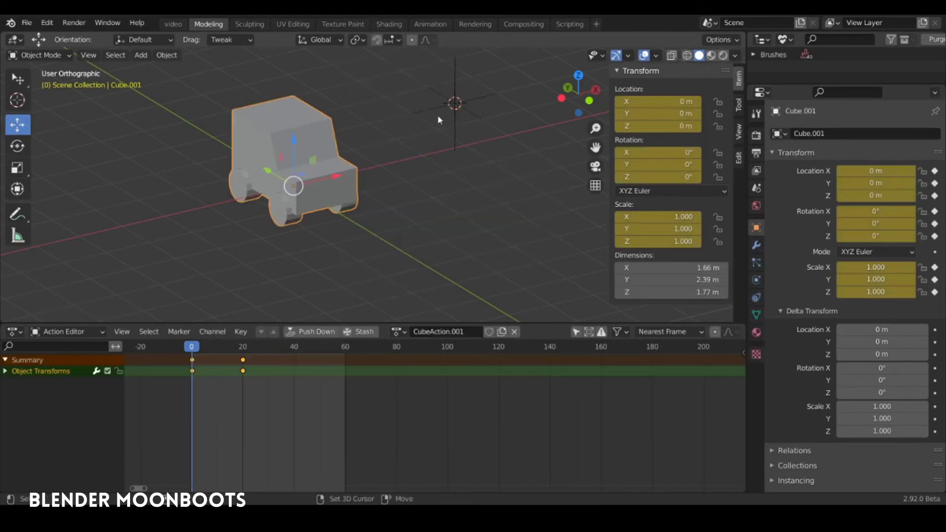
shift+click(446, 102)
key(ctrl+p)
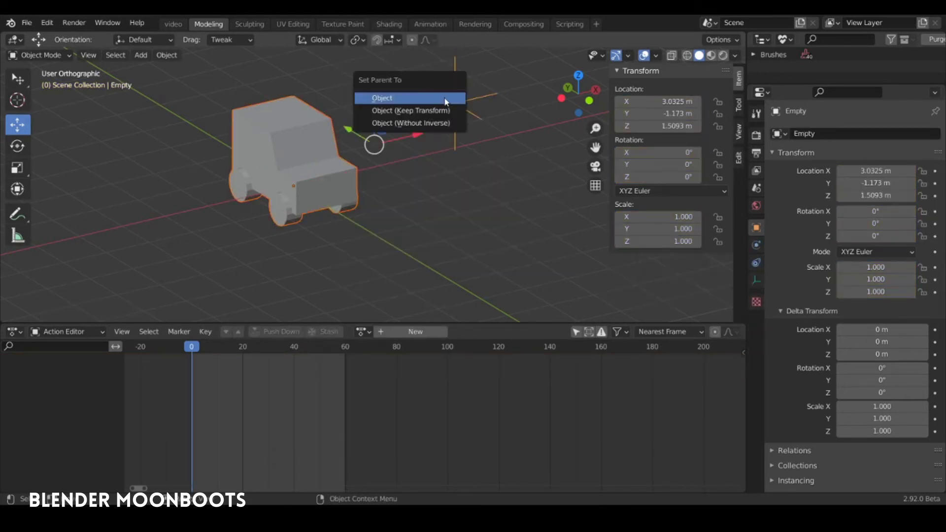
click(446, 99)
click(451, 104)
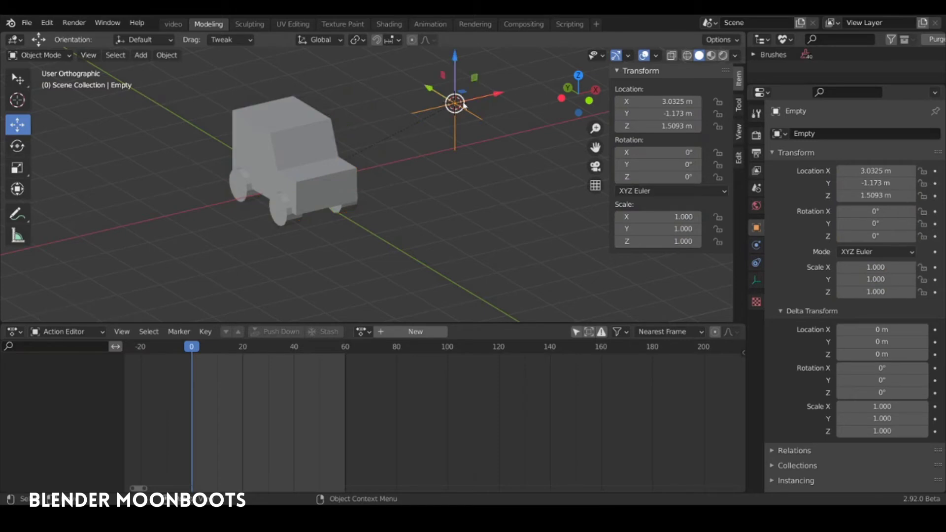
drag(495, 96, 595, 71)
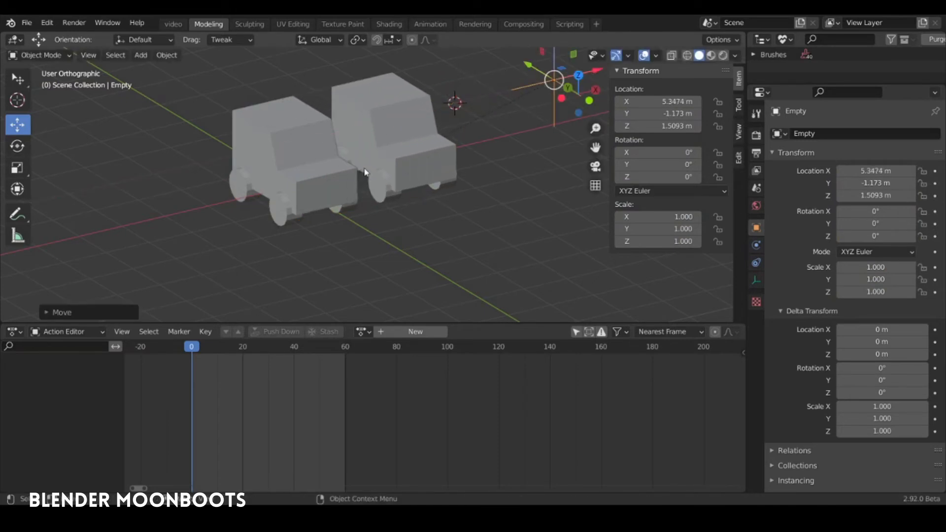
key(space)
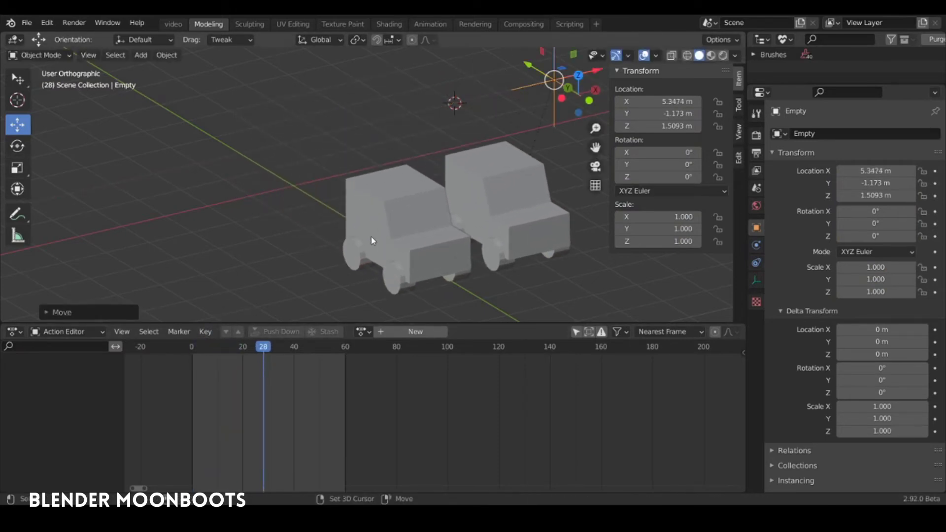
key(Escape)
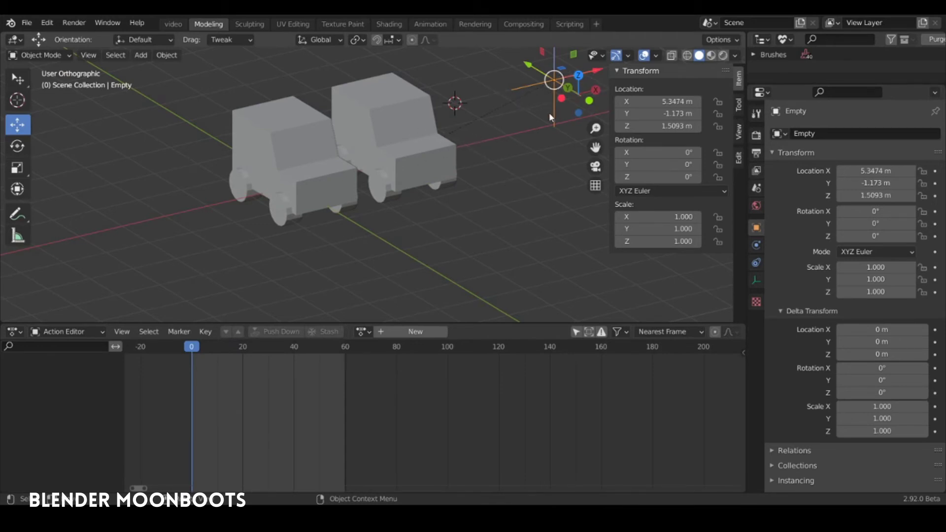
key(x)
click(489, 185)
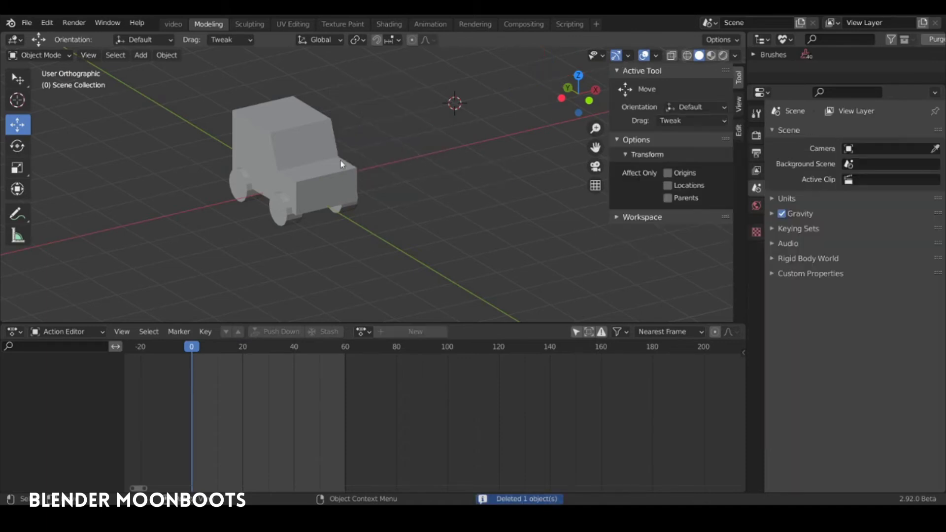
click(351, 167)
key(shift+d)
key(Escape)
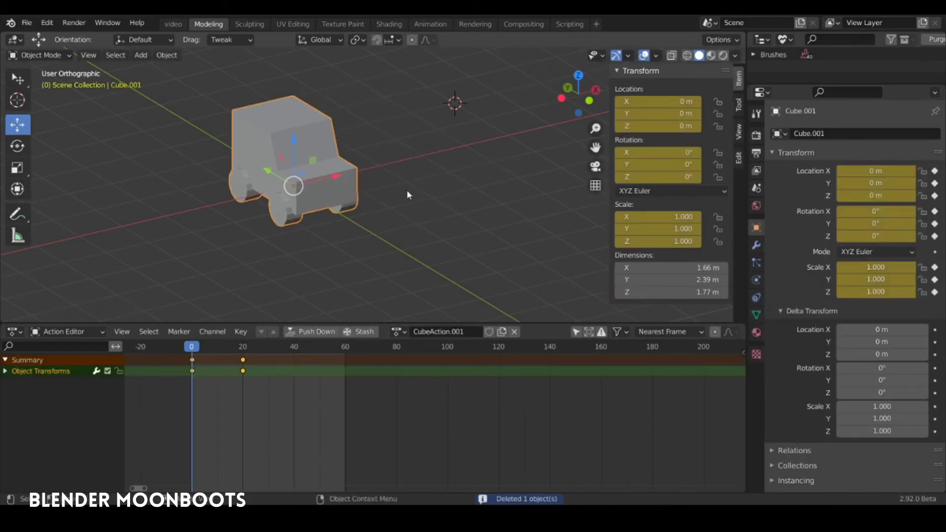
Give Cube.001 its own action copy and isolate its X Location curve in the Graph Editor
click(501, 333)
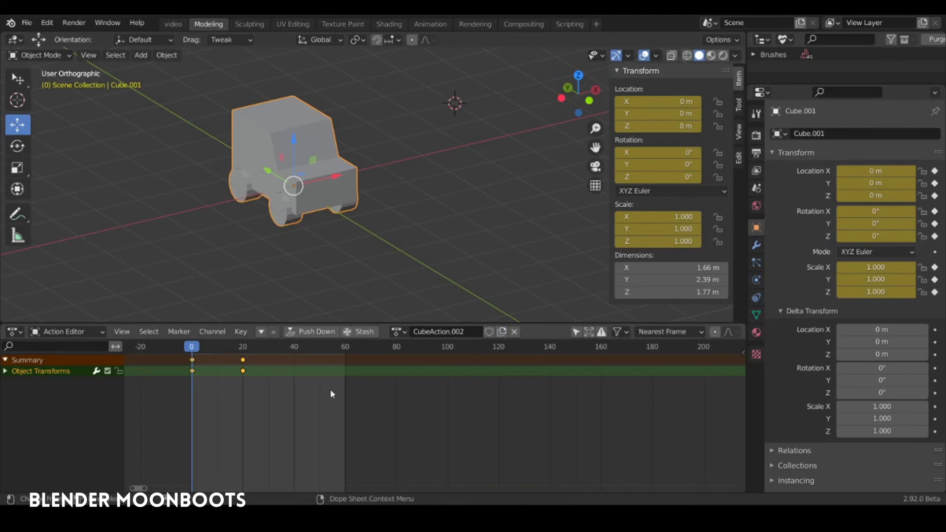
key(ctrl+Tab)
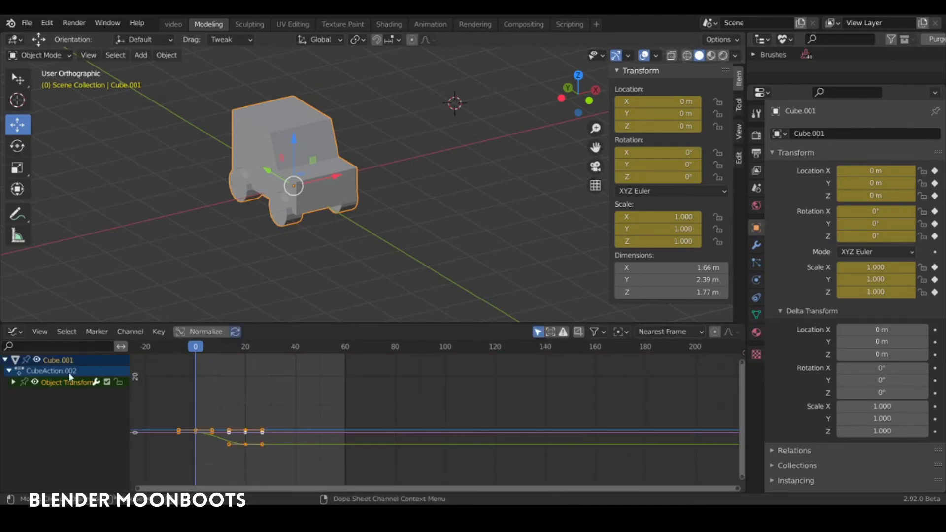
click(14, 382)
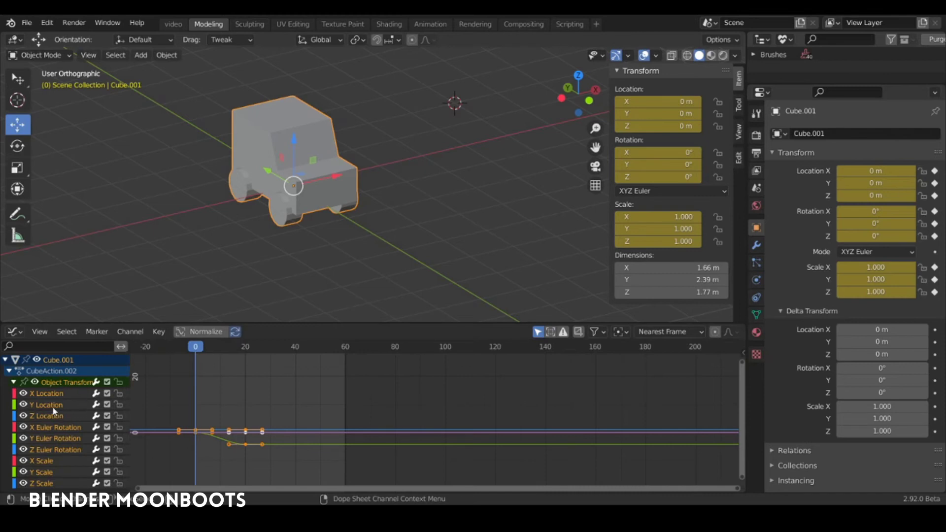
click(54, 392)
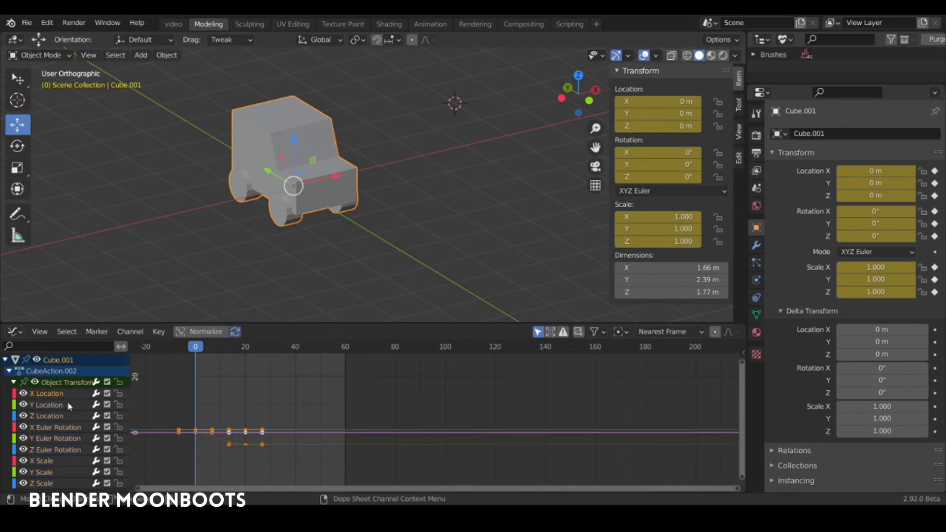
key(shift+h)
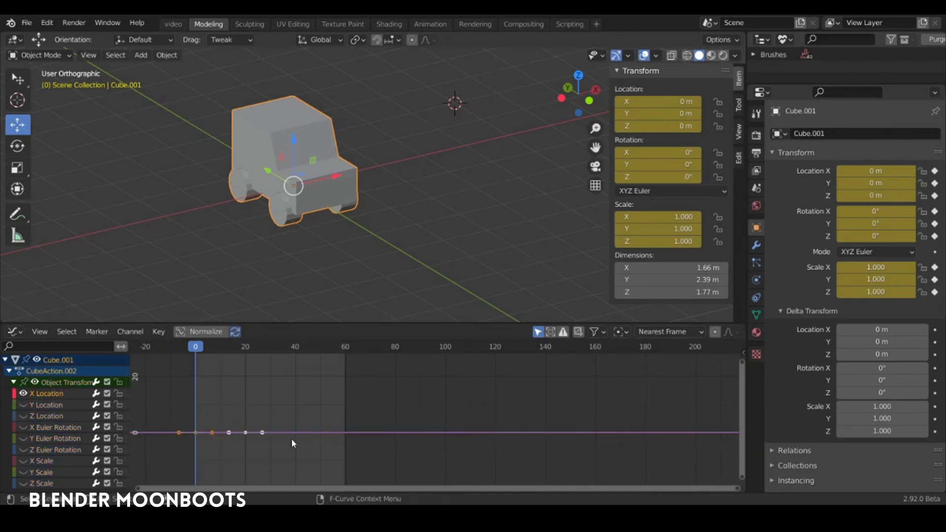
Raise the X Location keys to 2.6789 m and play the animation
key(g)
key(y)
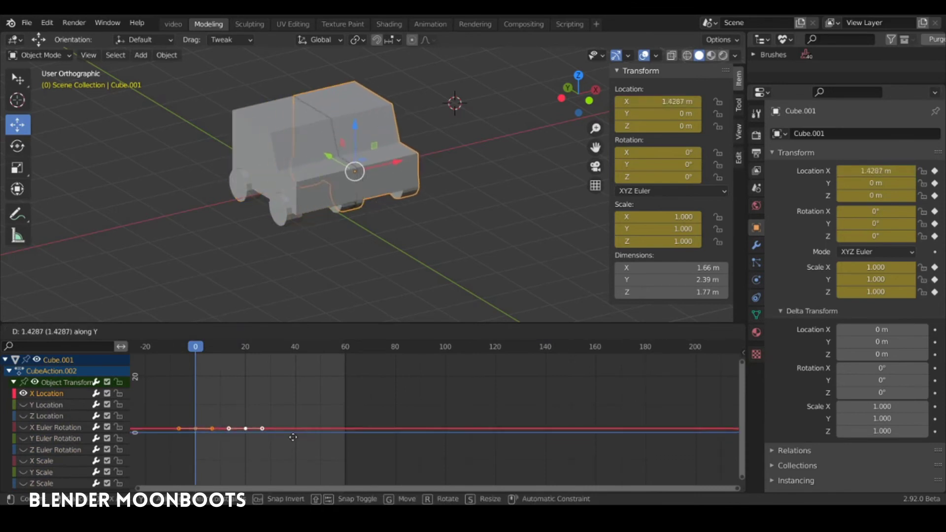
click(285, 417)
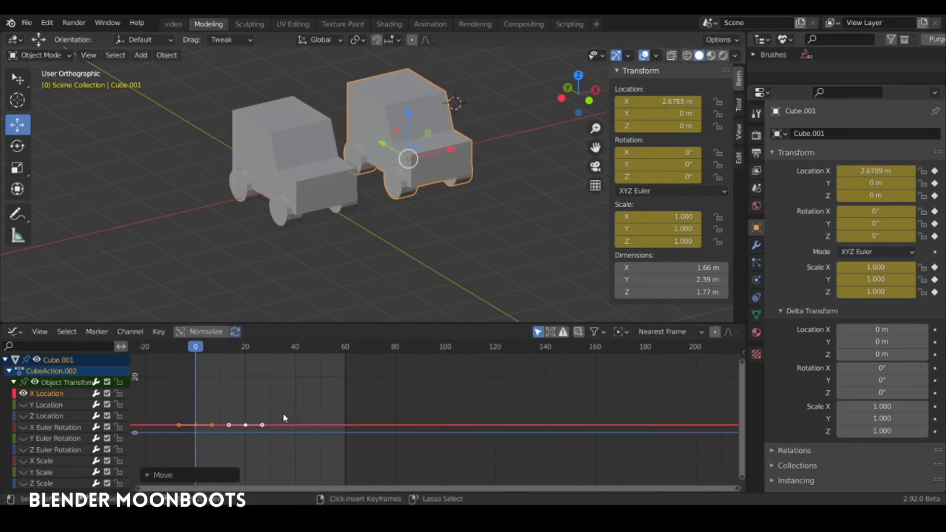
key(ctrl+Tab)
key(space)
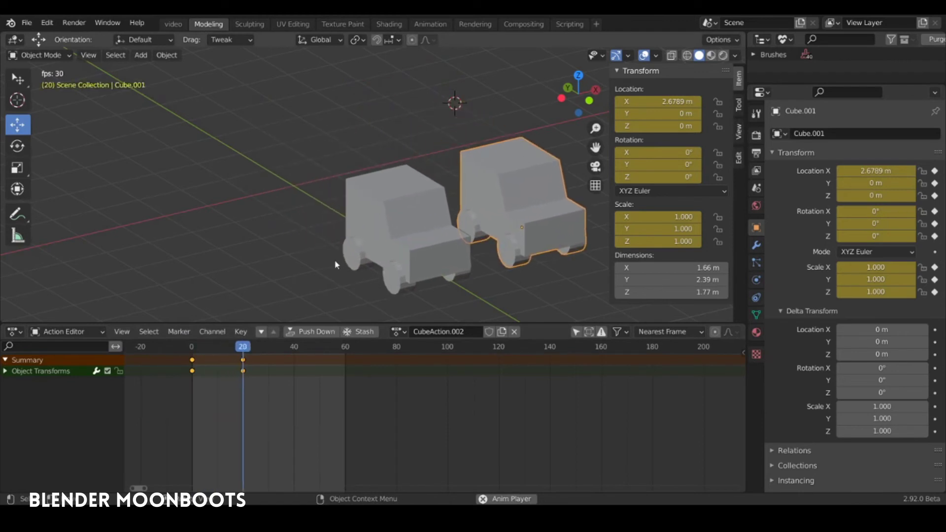
Stop playback, check the cars at frame 29, rewind to frame 0, and open the action list
key(Escape)
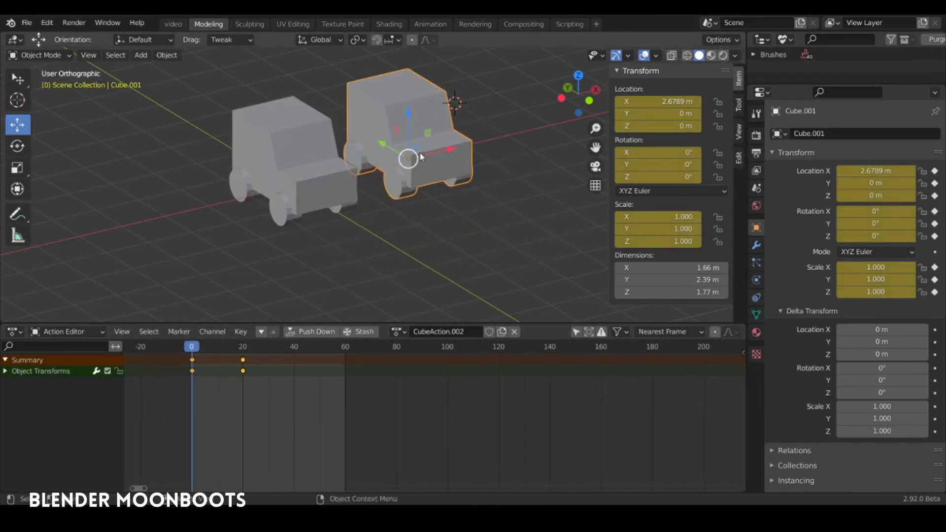
drag(193, 362, 261, 362)
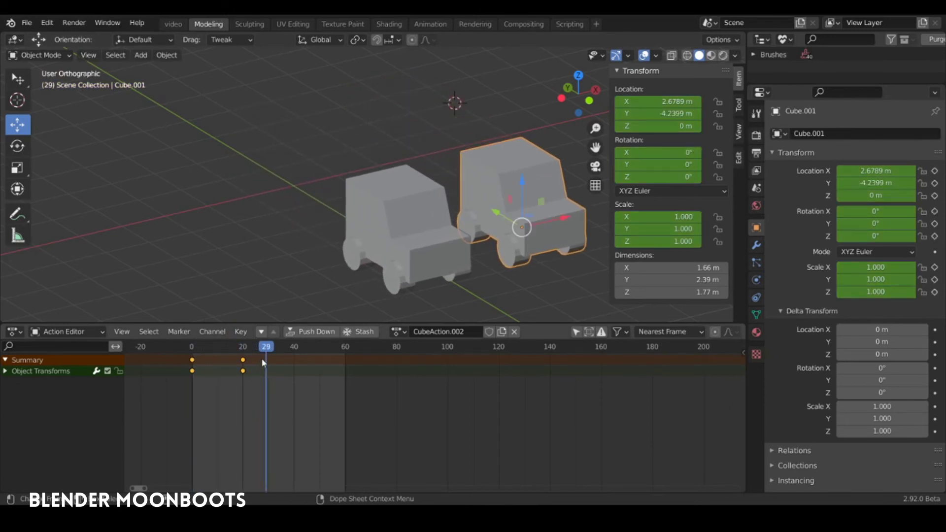
key(shift+Left)
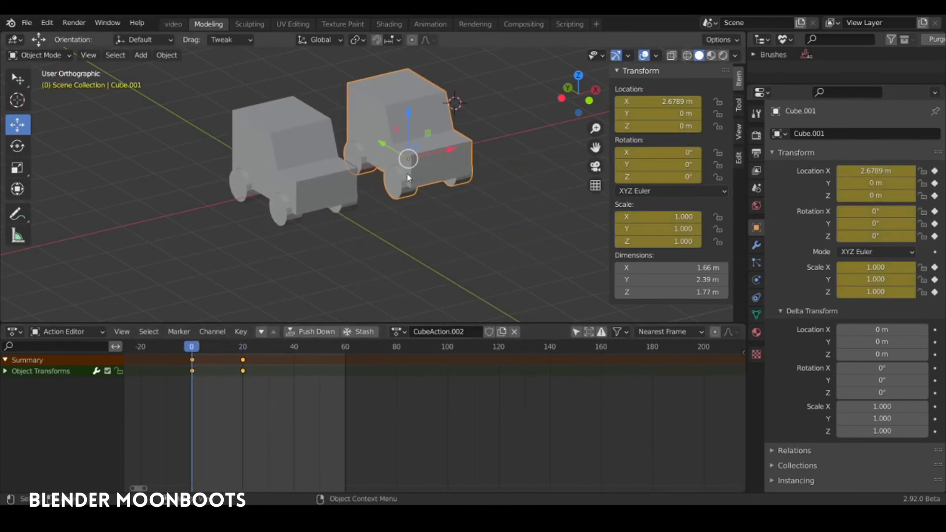
click(398, 331)
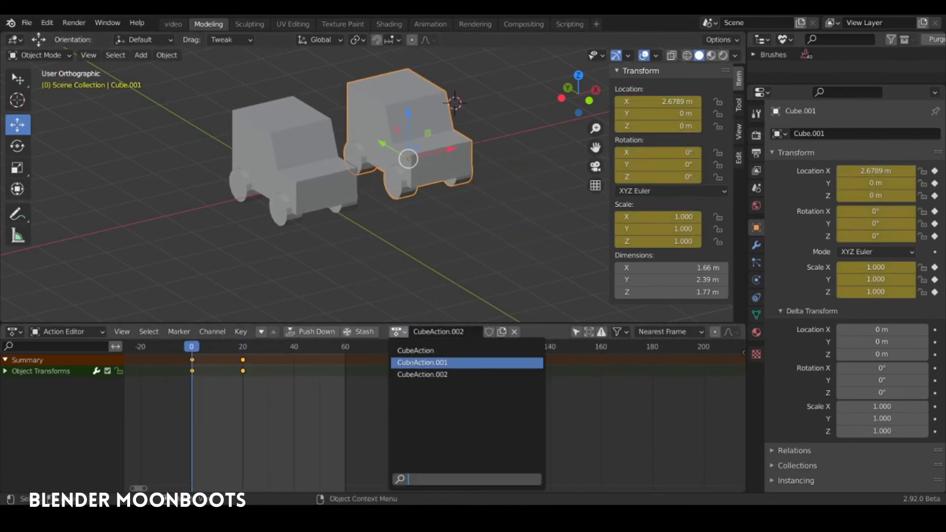
Assign CubeAction.001 back to the second car and select the original Cube
click(433, 361)
click(319, 184)
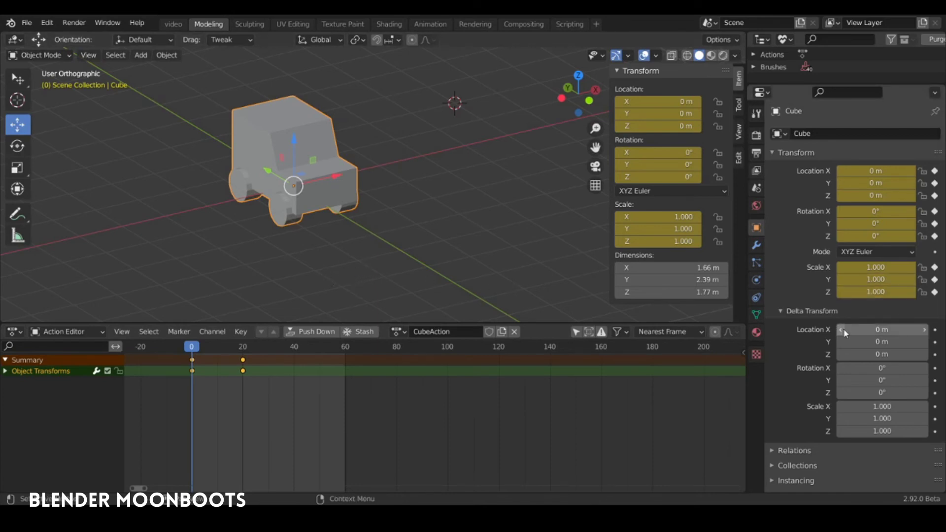
Set Cube's Delta Location X to 2.601 m and play both car animations
drag(839, 329, 912, 333)
drag(912, 334, 926, 334)
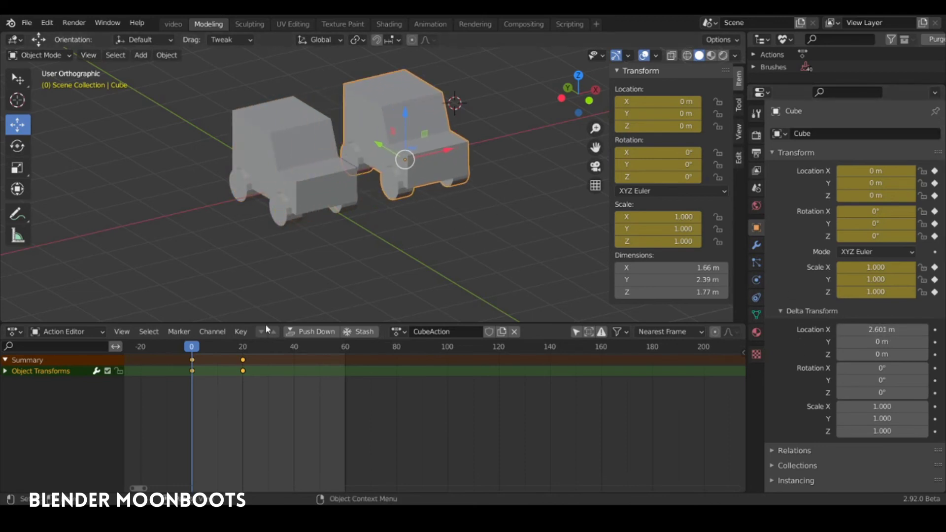
key(space)
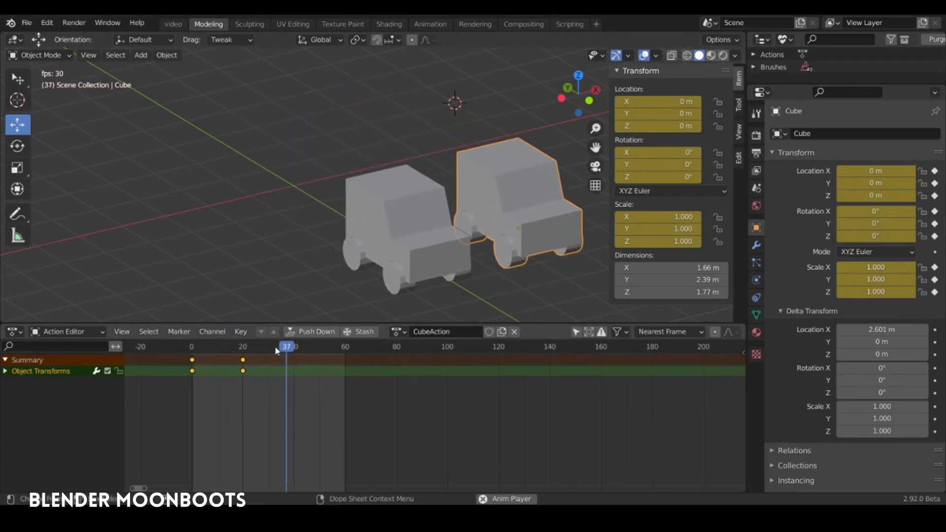
Stop and rewind playback to frame 0, then set Cube's Delta Location X to 2.708 m
key(space)
key(shift+Left)
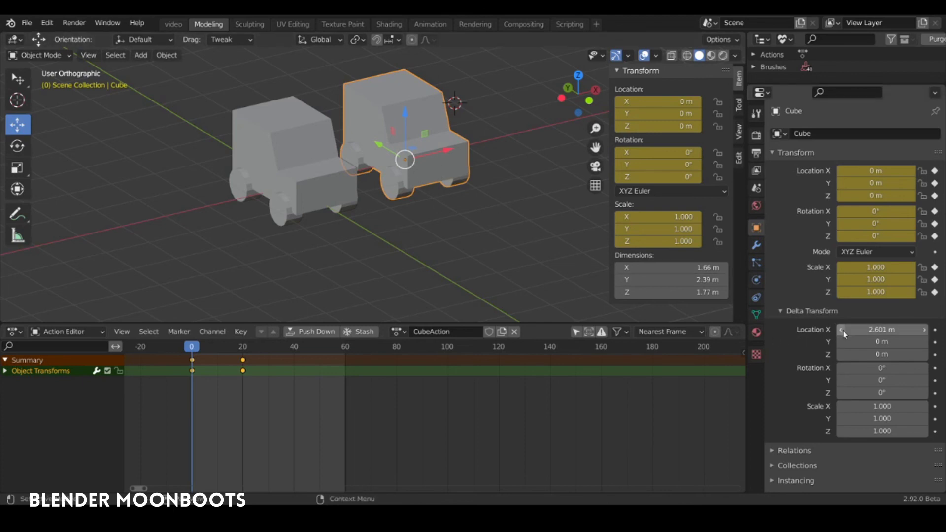
drag(843, 330, 848, 329)
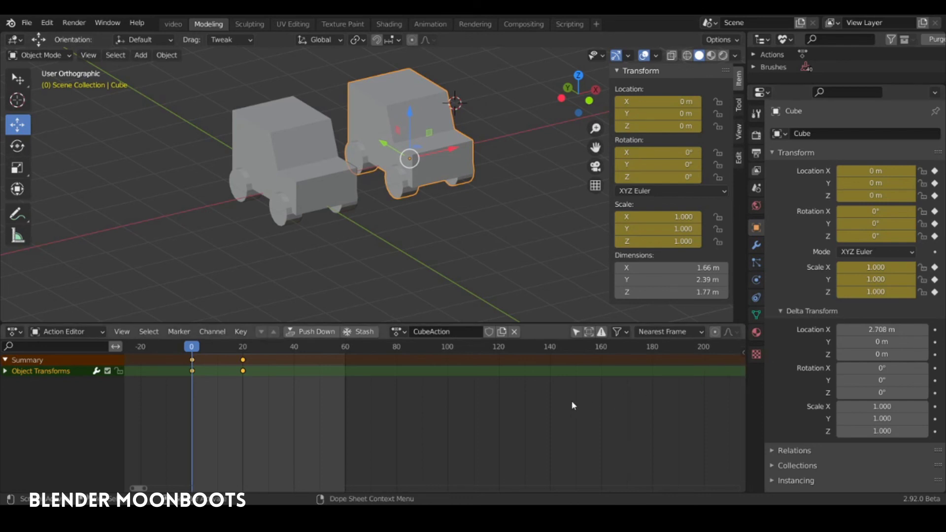